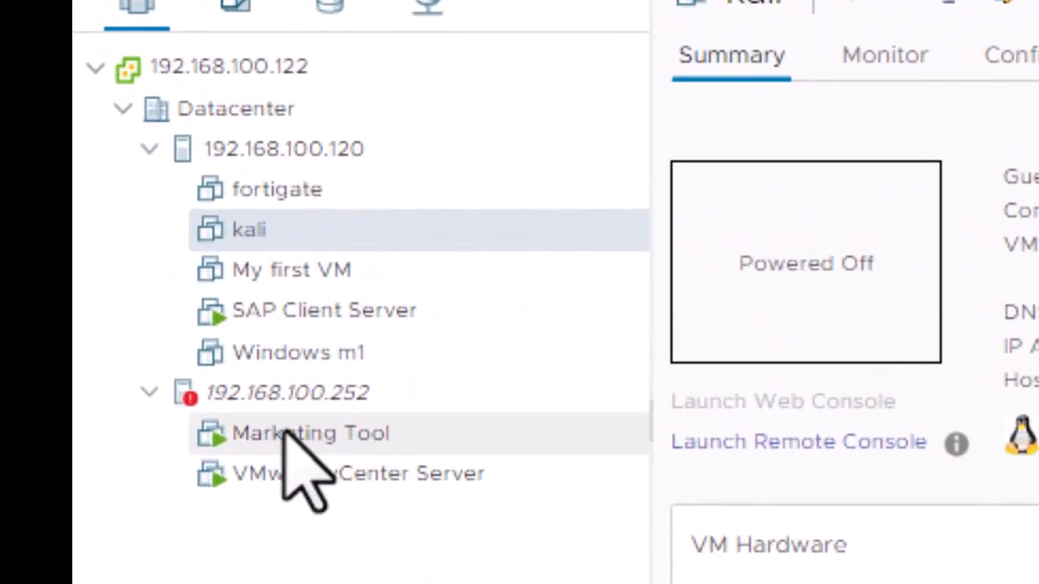
# Step: Try to migrate the running Marketing Tool virtual machine to host 192.168.100.120, changing both compute resource and storage
pyautogui.rightClick(280, 438)
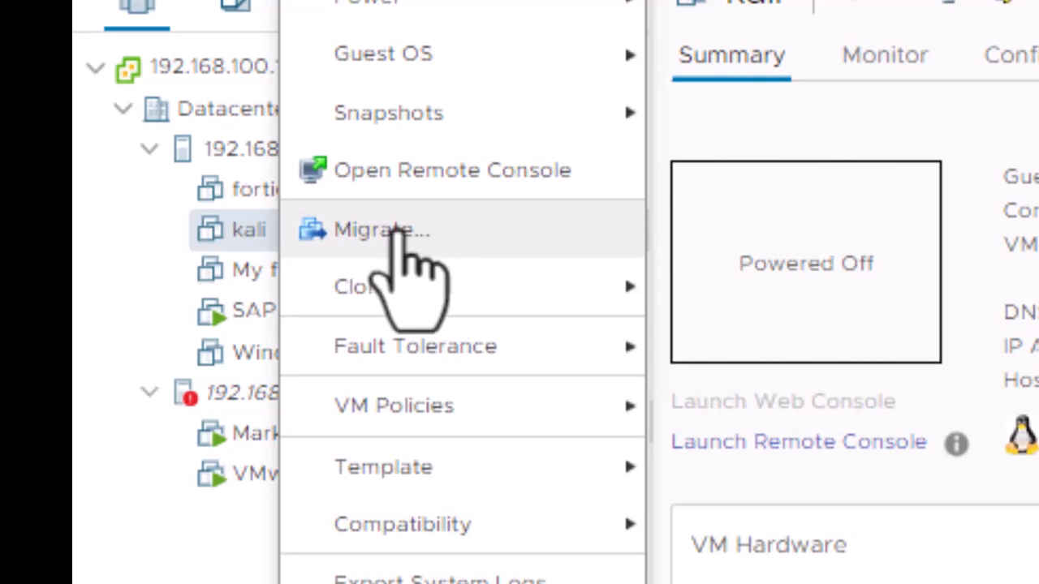
pyautogui.click(398, 231)
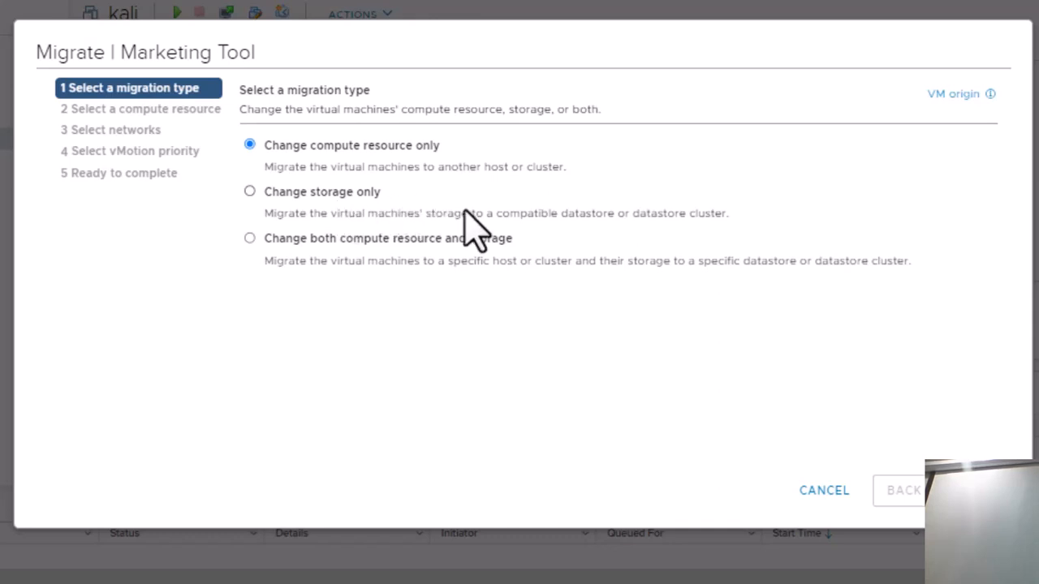
pyautogui.click(250, 239)
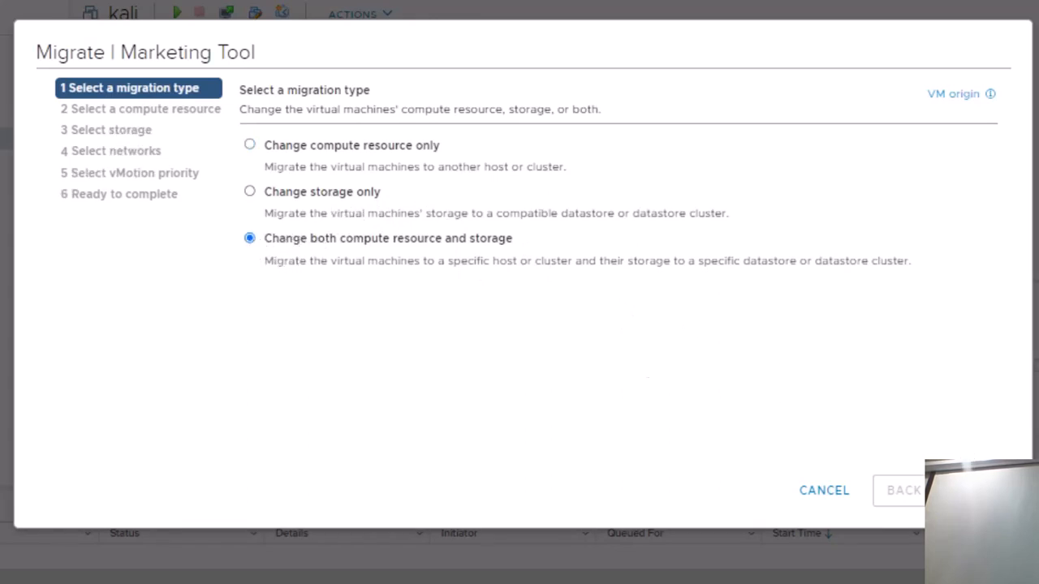
pyautogui.click(971, 490)
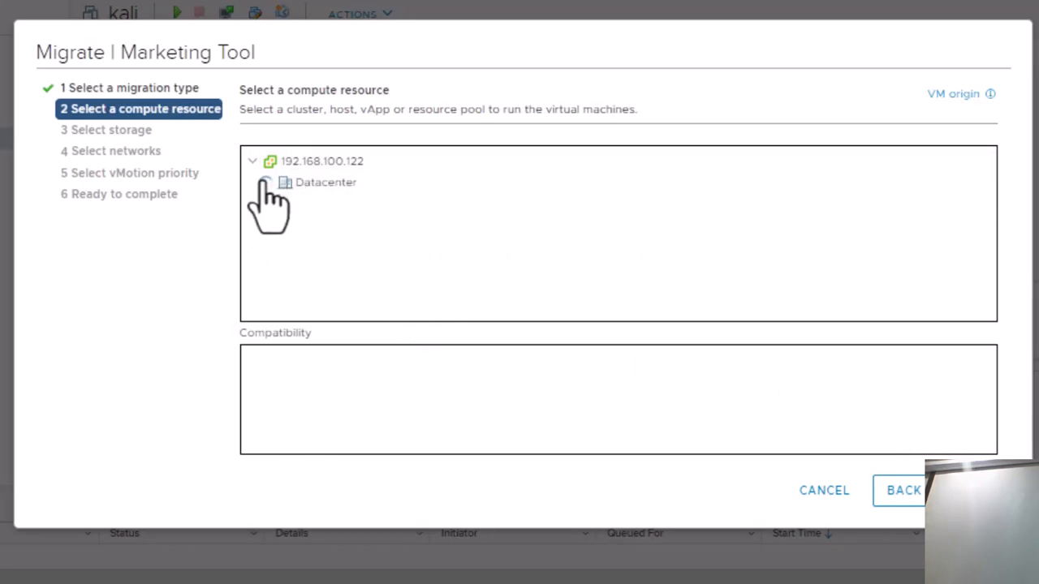
pyautogui.click(266, 182)
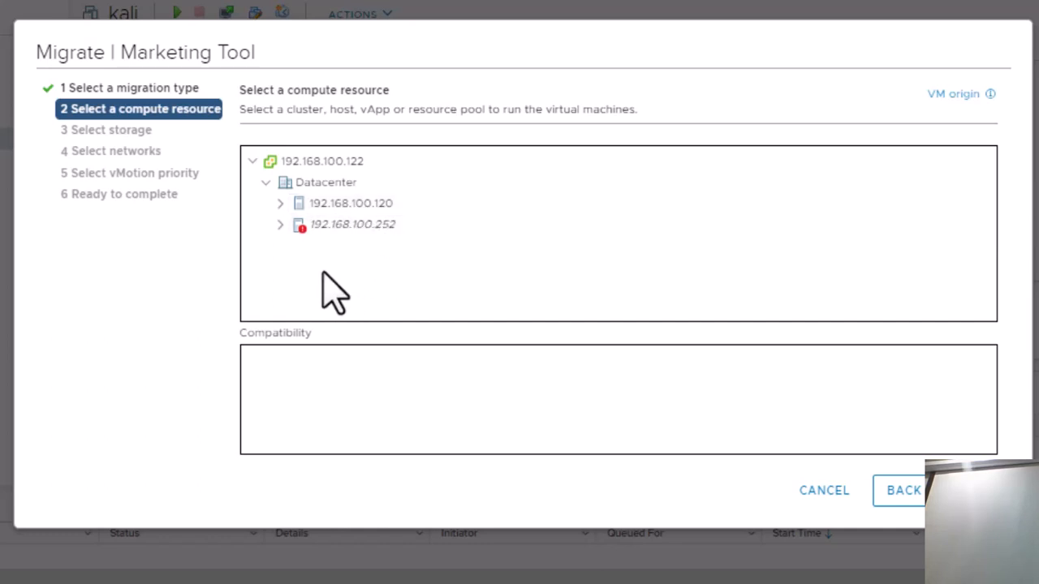
pyautogui.click(360, 206)
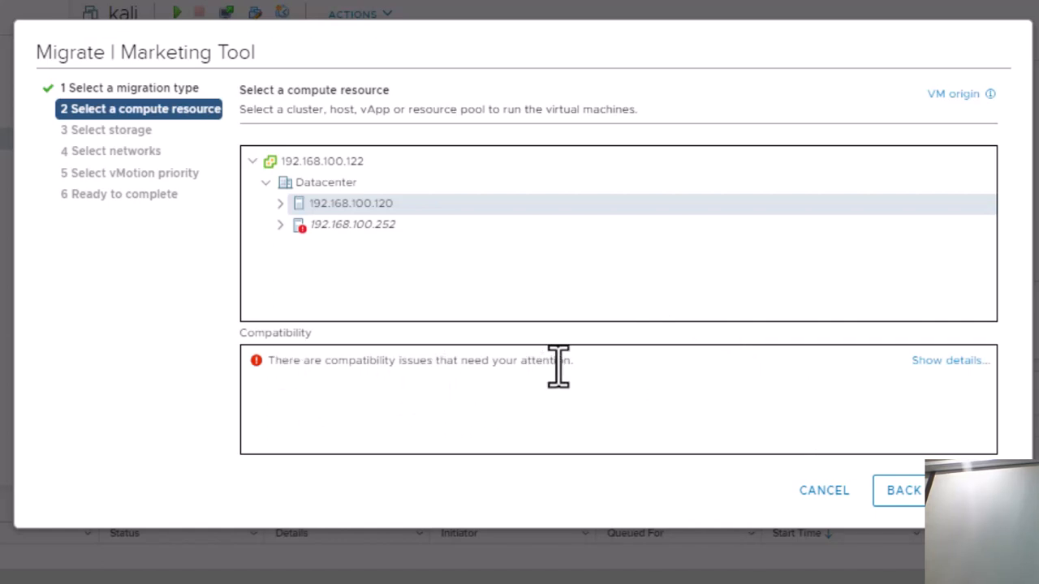
# Step: Review the details of the compatibility issues for the chosen destination host, and cancel the migration
pyautogui.click(948, 361)
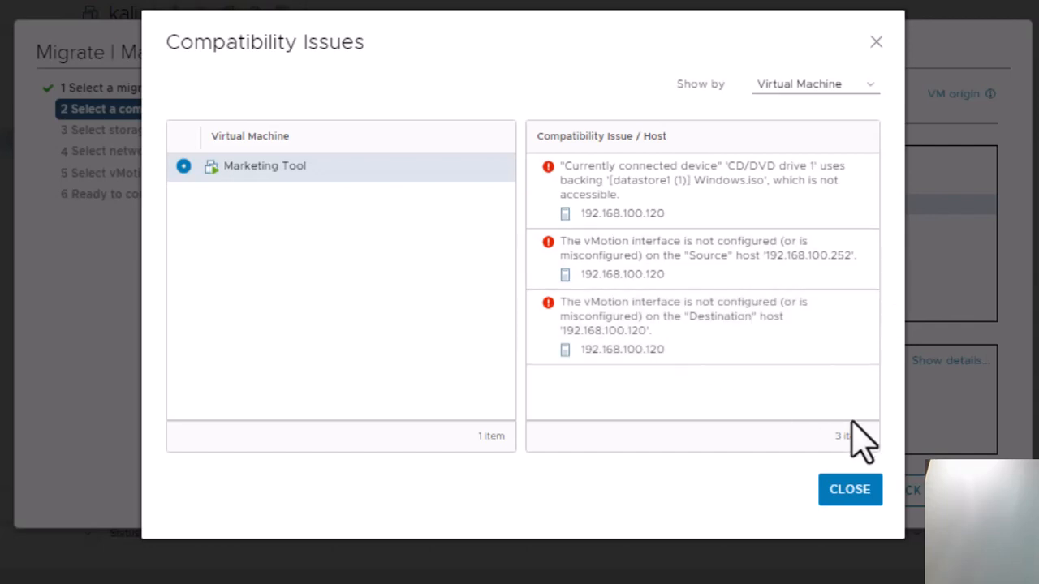
pyautogui.click(849, 492)
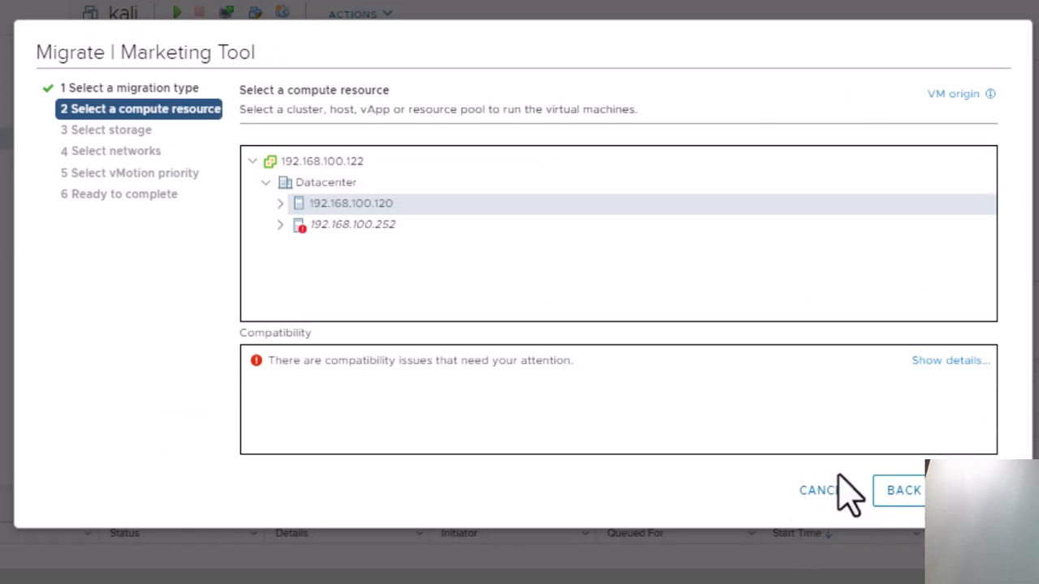
pyautogui.click(826, 492)
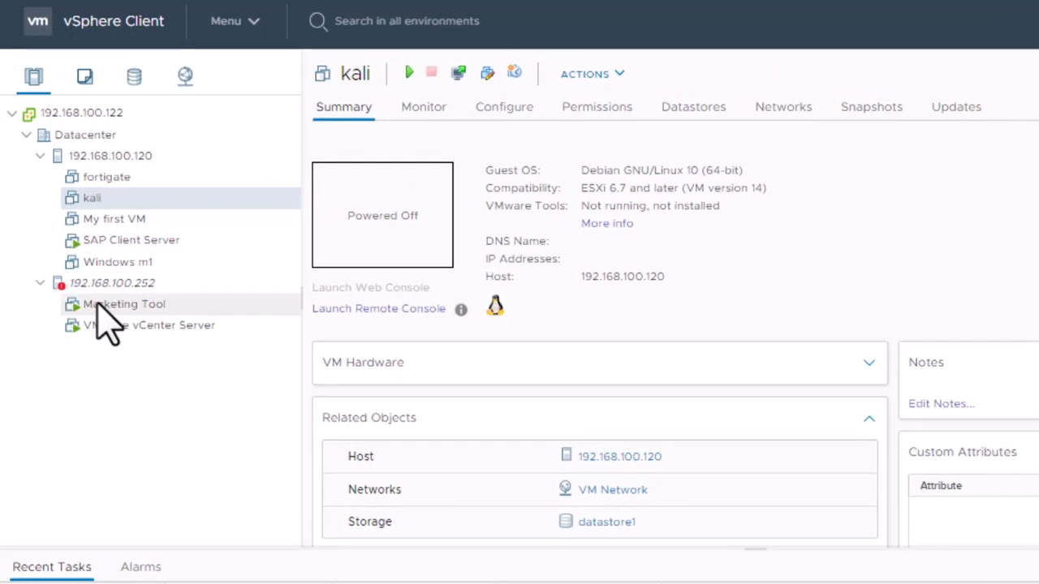
# Step: Shut down the guest operating system of the Marketing Tool virtual machine and refresh its summary
pyautogui.click(97, 305)
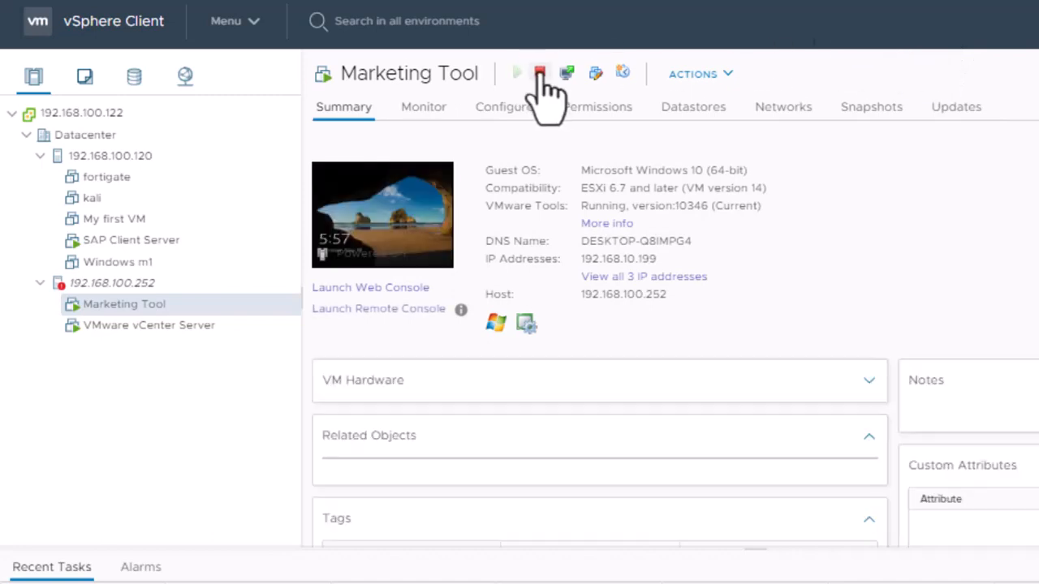
pyautogui.click(540, 74)
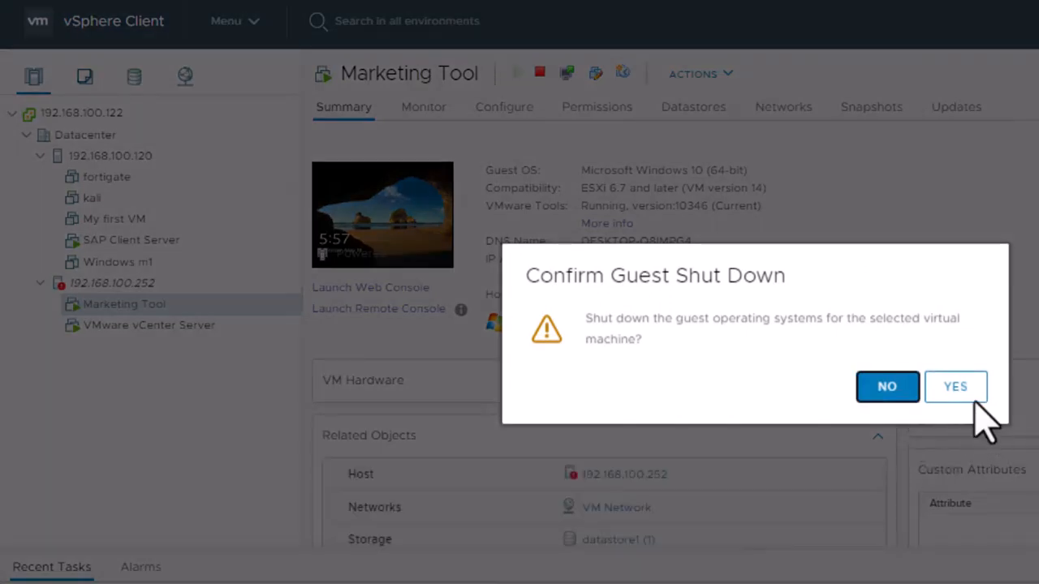
pyautogui.click(974, 394)
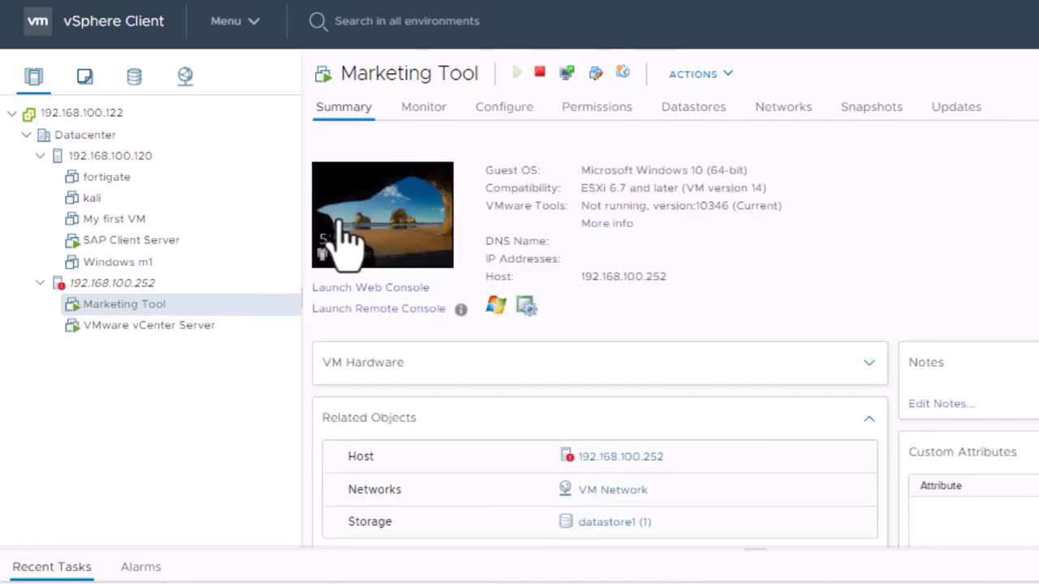
pyautogui.click(106, 283)
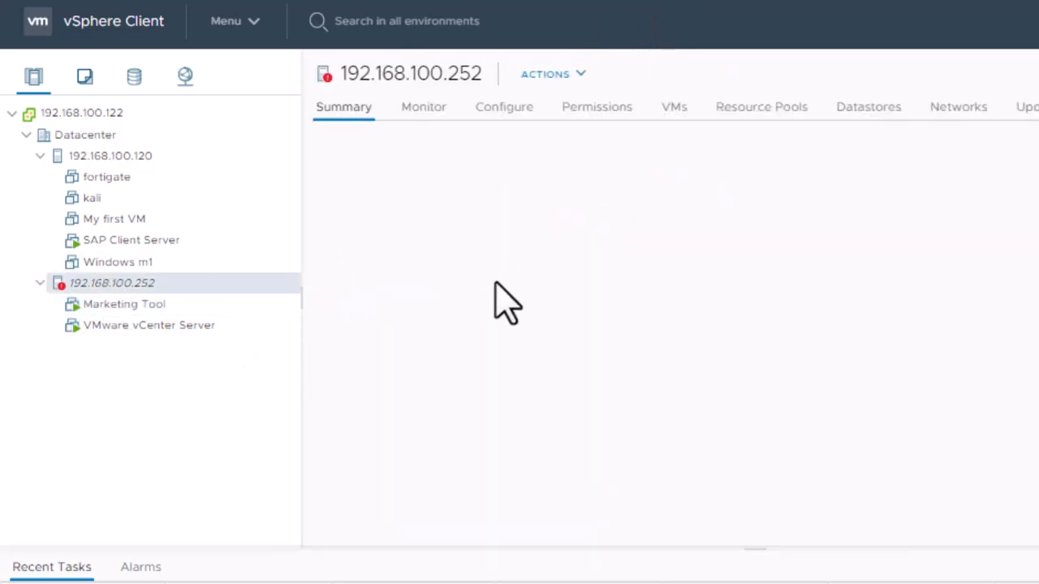
pyautogui.click(133, 305)
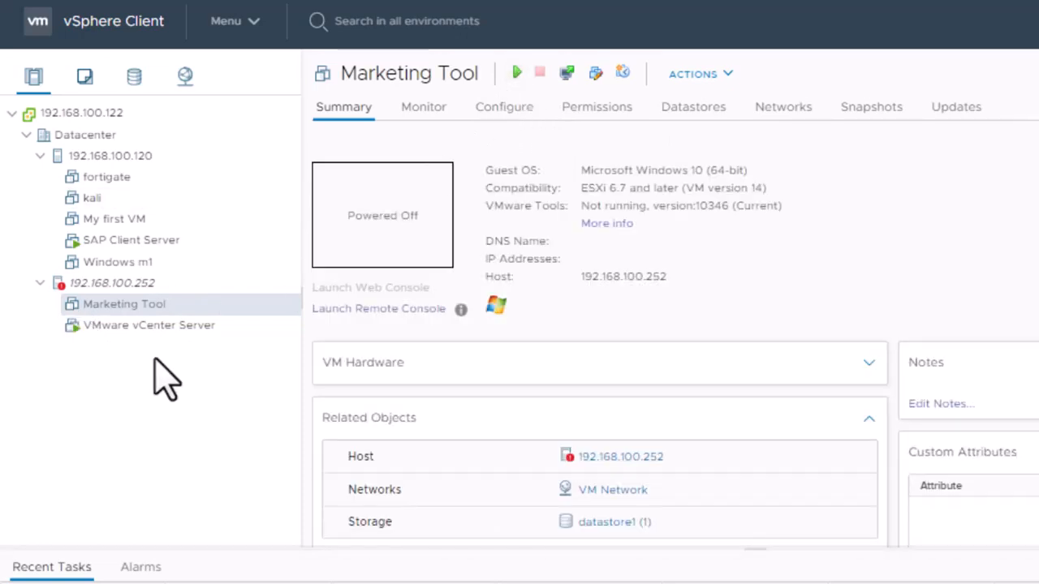
# Step: Start migrating the Marketing Tool virtual machine, changing both compute resource and storage, with 192.168.100.120 as the destination host
pyautogui.rightClick(124, 309)
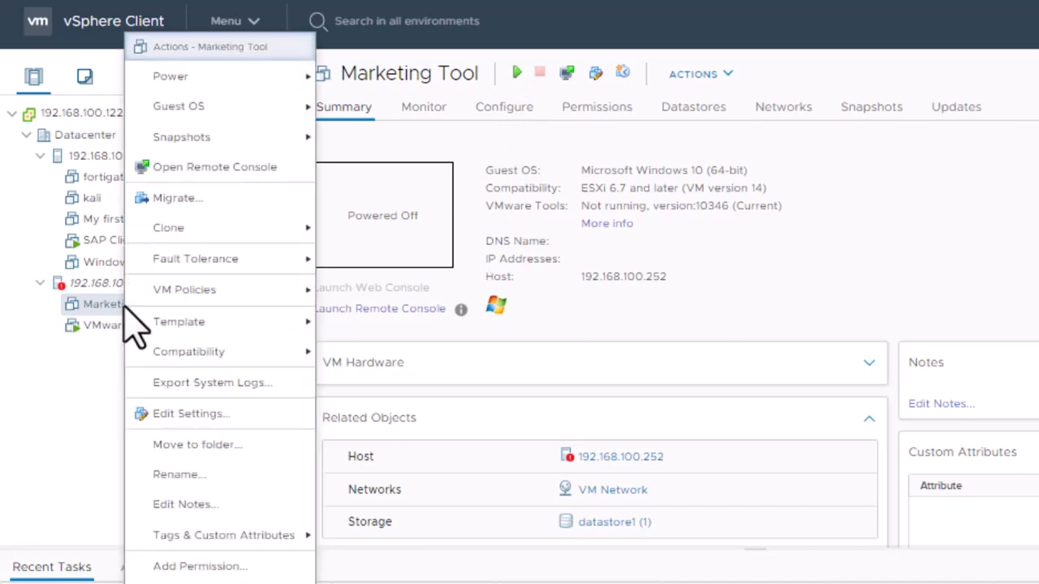
pyautogui.click(170, 201)
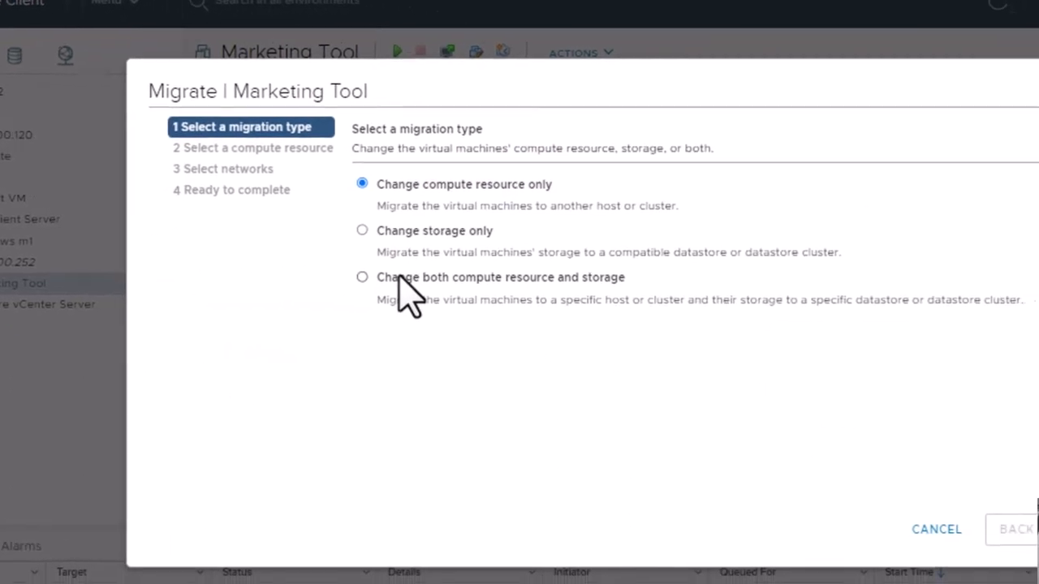
pyautogui.click(399, 276)
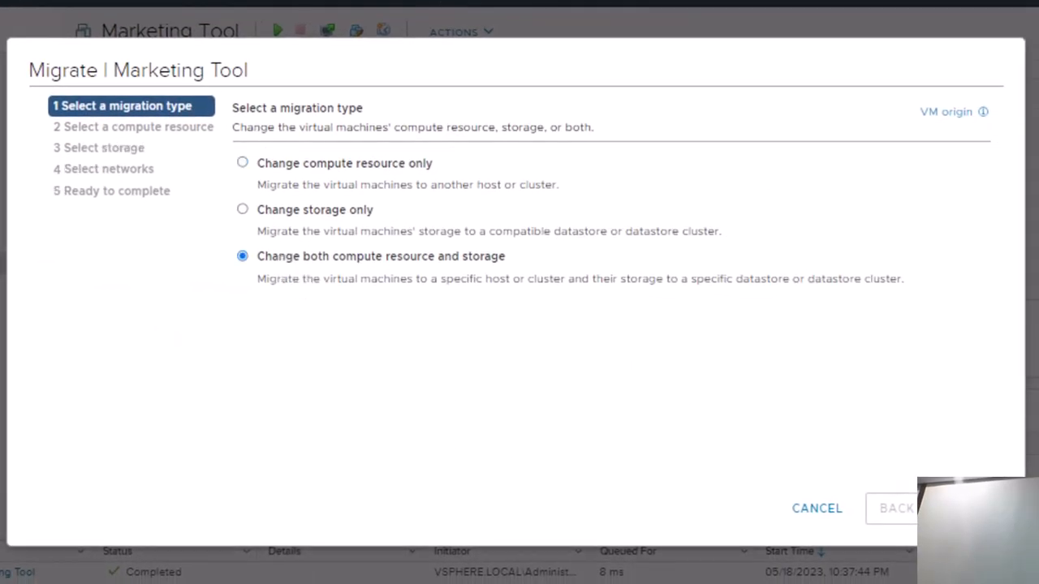
pyautogui.click(966, 509)
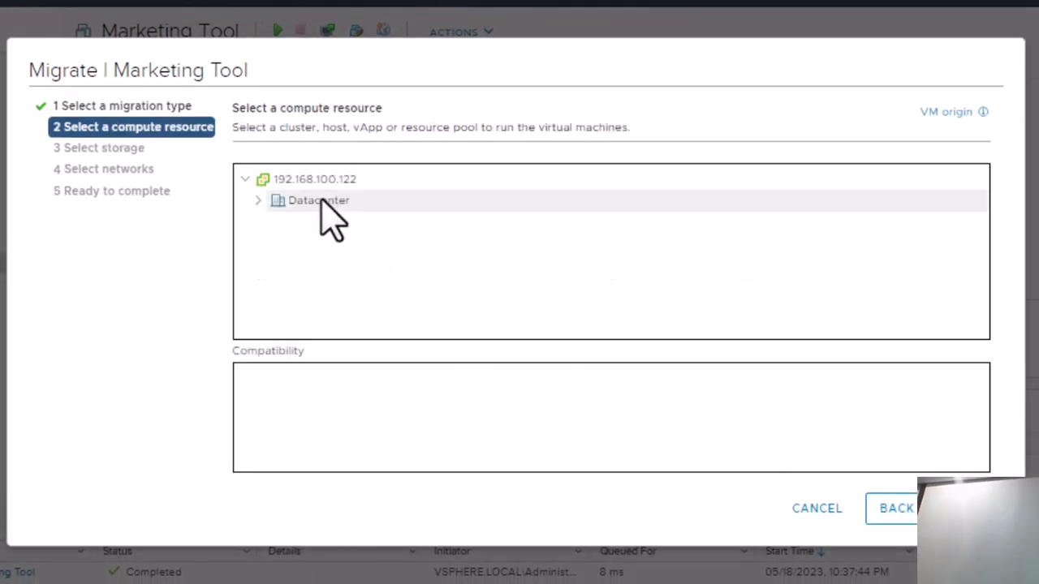
pyautogui.click(257, 200)
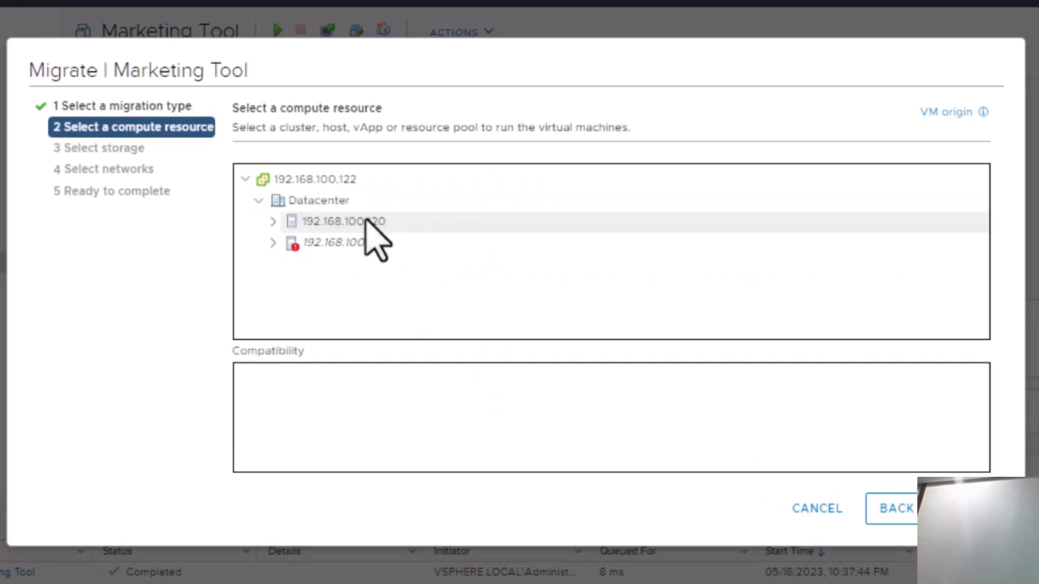
pyautogui.click(370, 224)
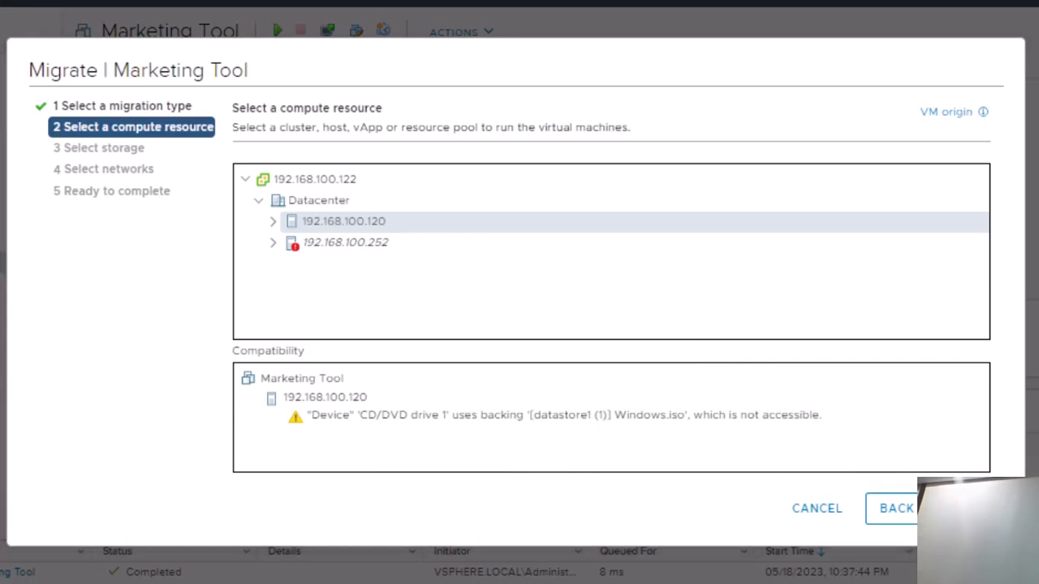
pyautogui.click(965, 508)
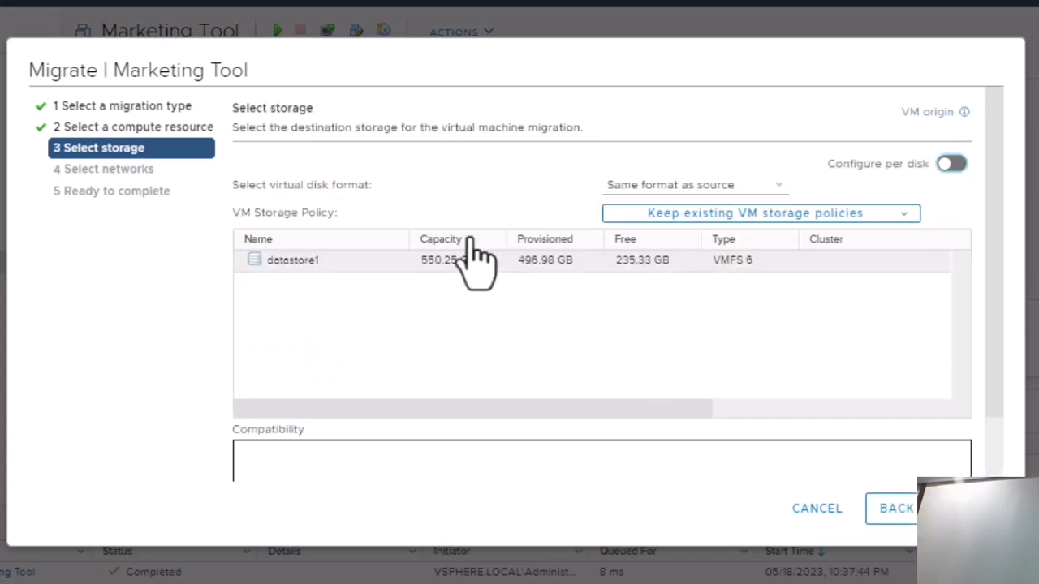
# Step: Select datastore1 as the destination storage, keeping the virtual disk format as Same format as source
pyautogui.click(286, 261)
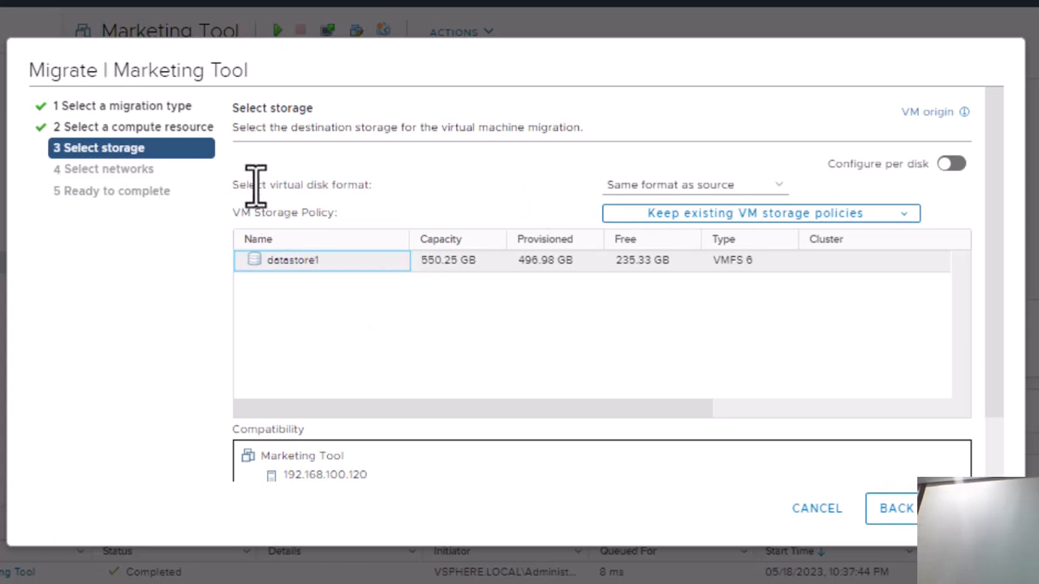
pyautogui.click(659, 188)
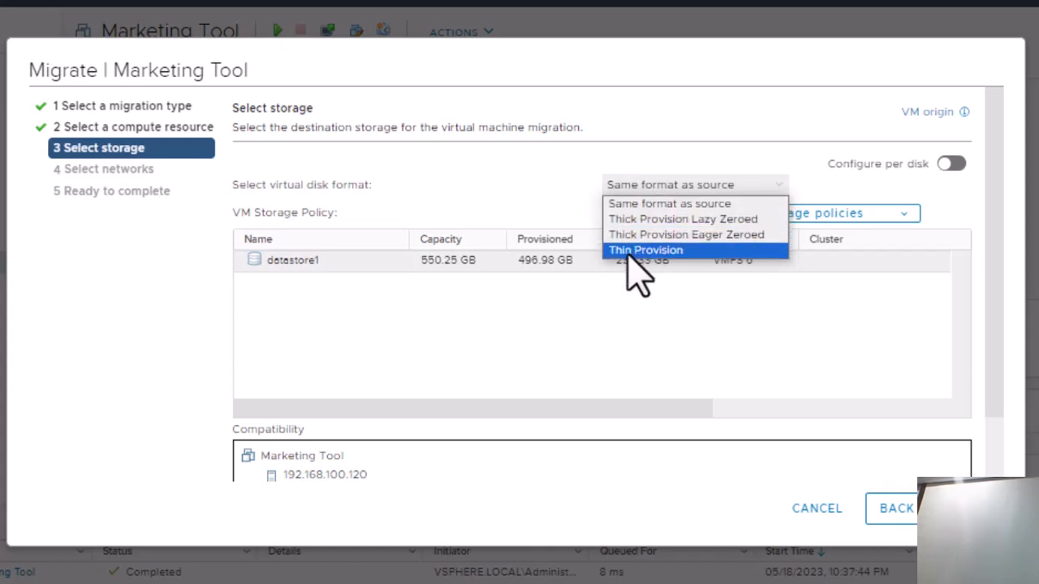
pyautogui.click(487, 170)
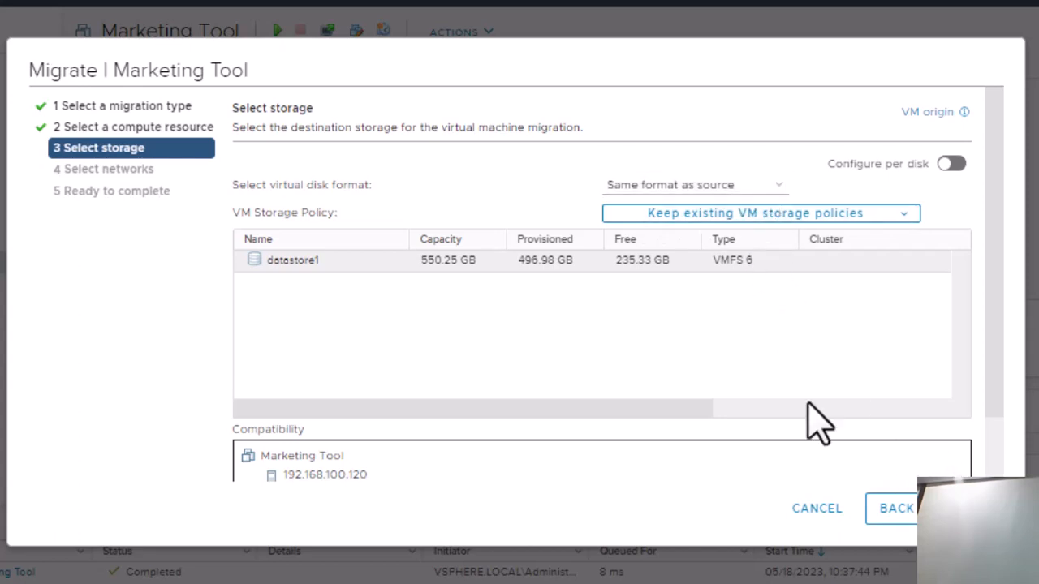
pyautogui.scroll(-2, 765, 387)
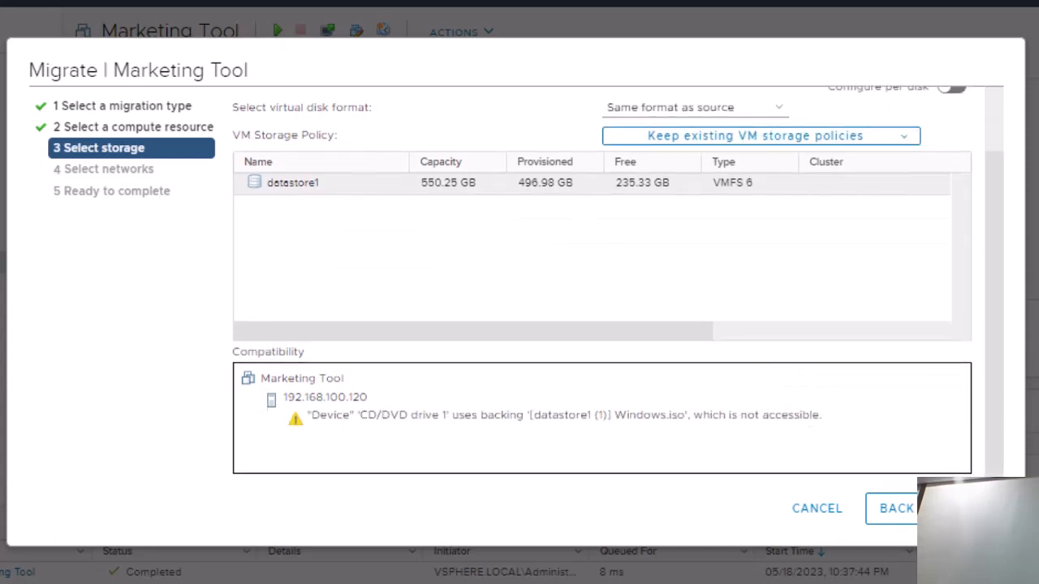
pyautogui.click(962, 508)
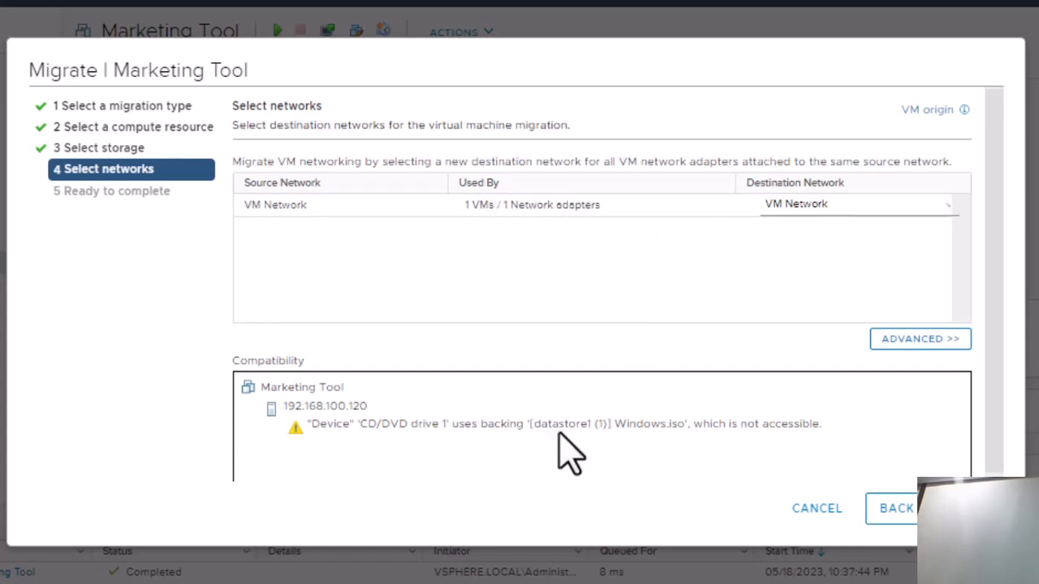
# Step: Accept VM Network as the destination network and finish the wizard to start the migration
pyautogui.scroll(-1, 614, 325)
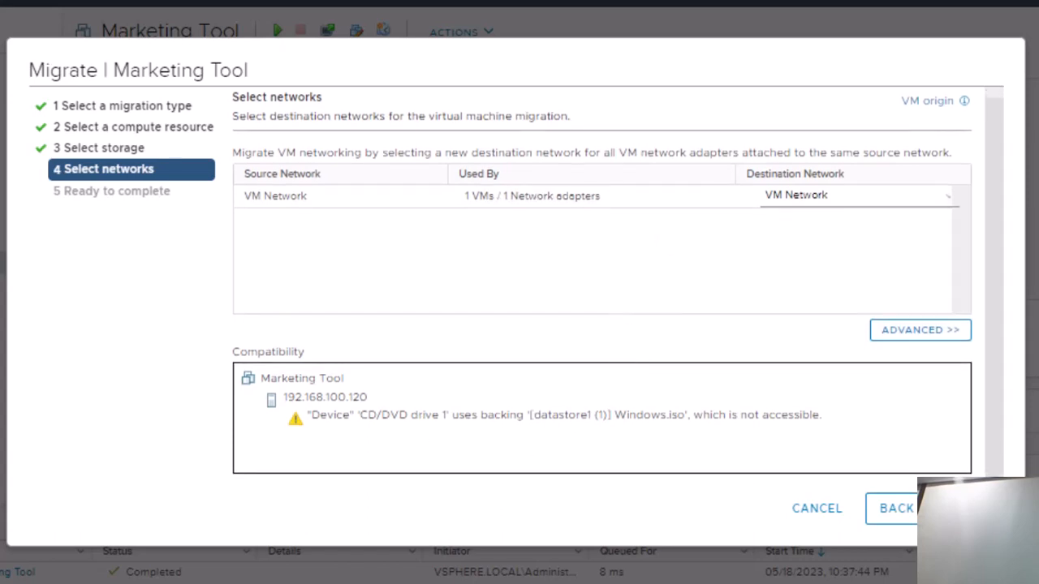
pyautogui.click(970, 509)
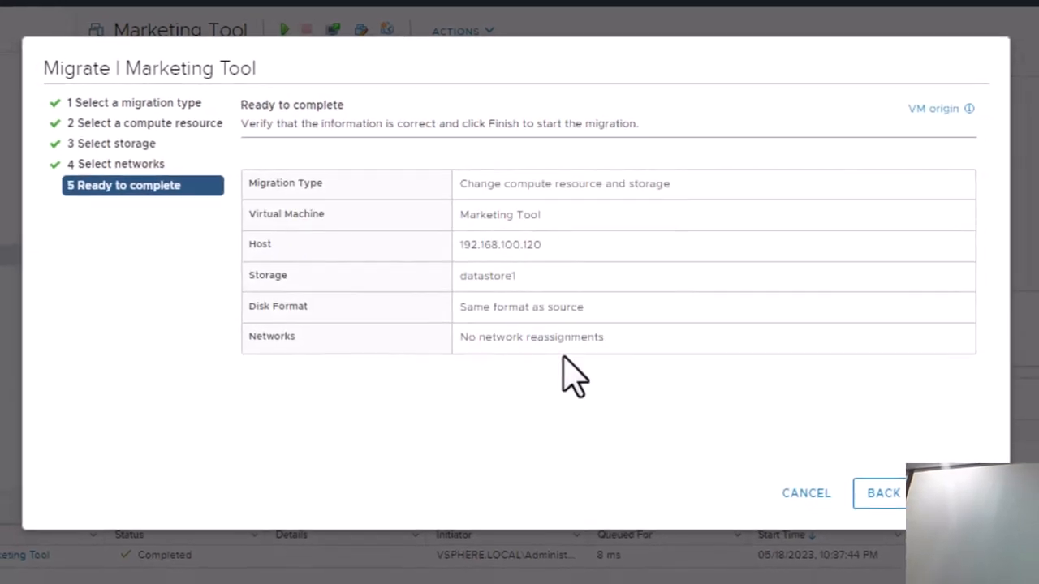
pyautogui.click(962, 493)
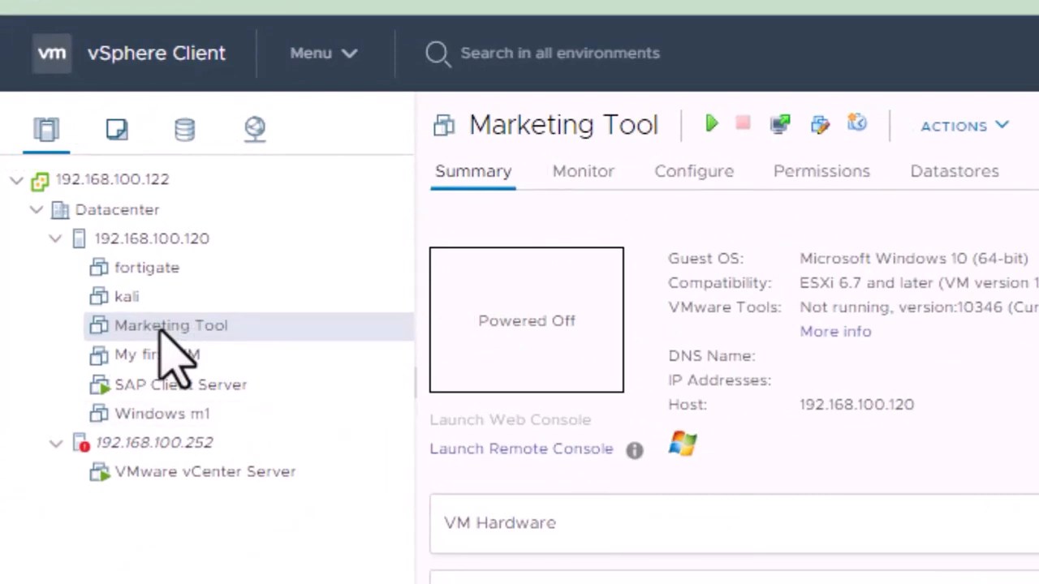
# Step: Power on the migrated Marketing Tool virtual machine on host 192.168.100.120
pyautogui.click(713, 125)
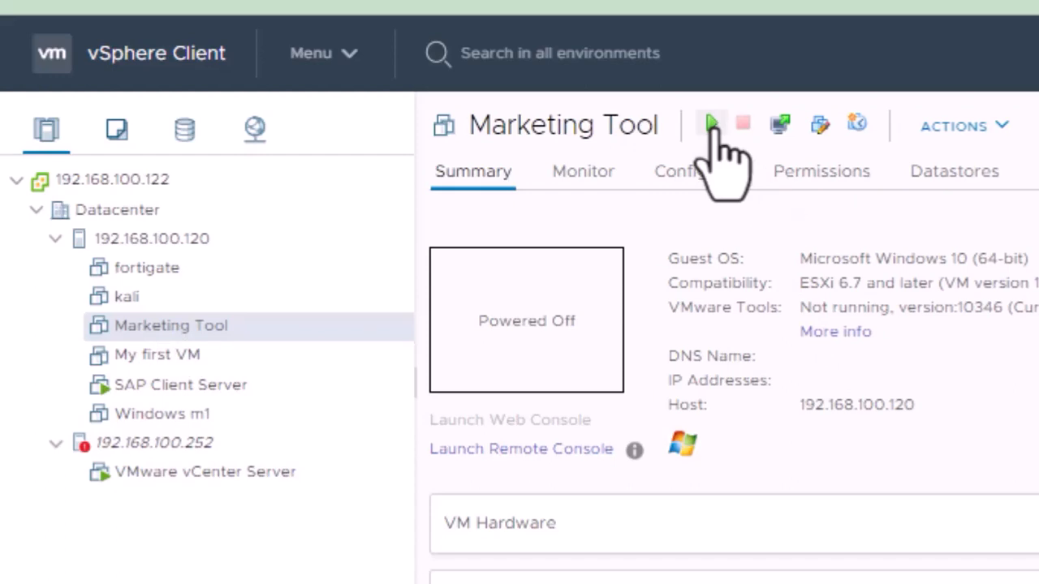